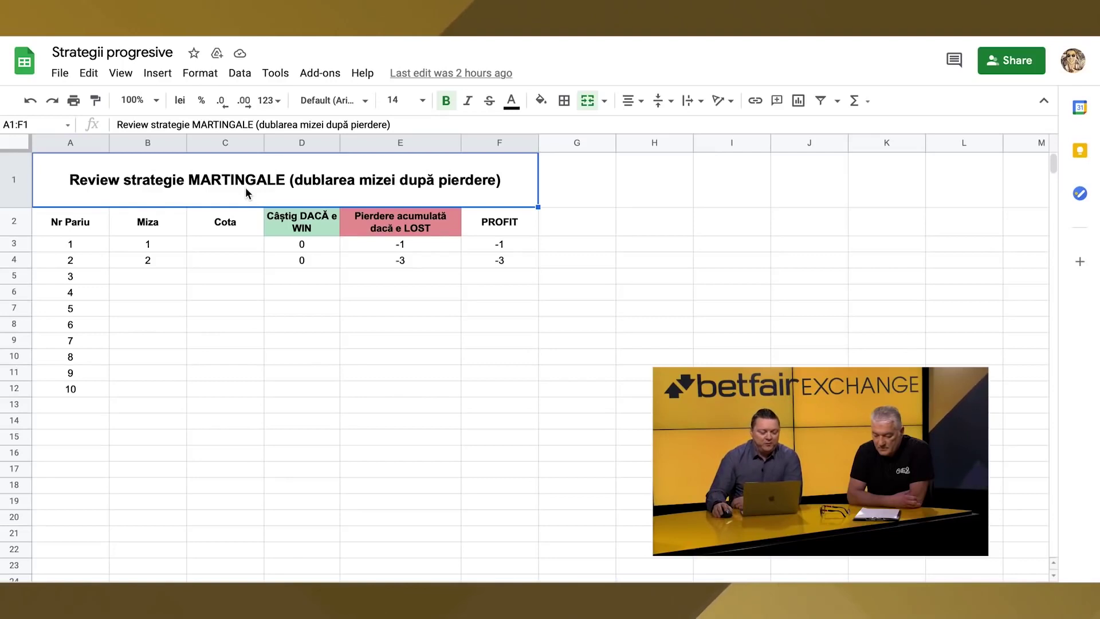
- Enter odds (Cota) of 1,7 and a stake (Miza) of 100 for bet 1 in the Martingale table
left_click(250, 245)
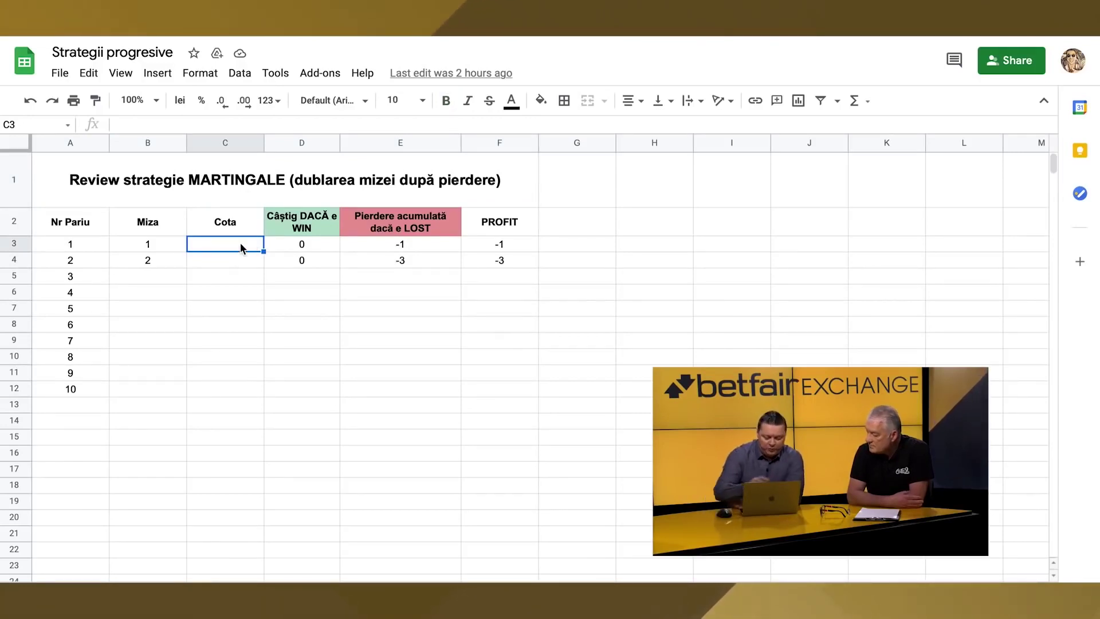
type("1,7")
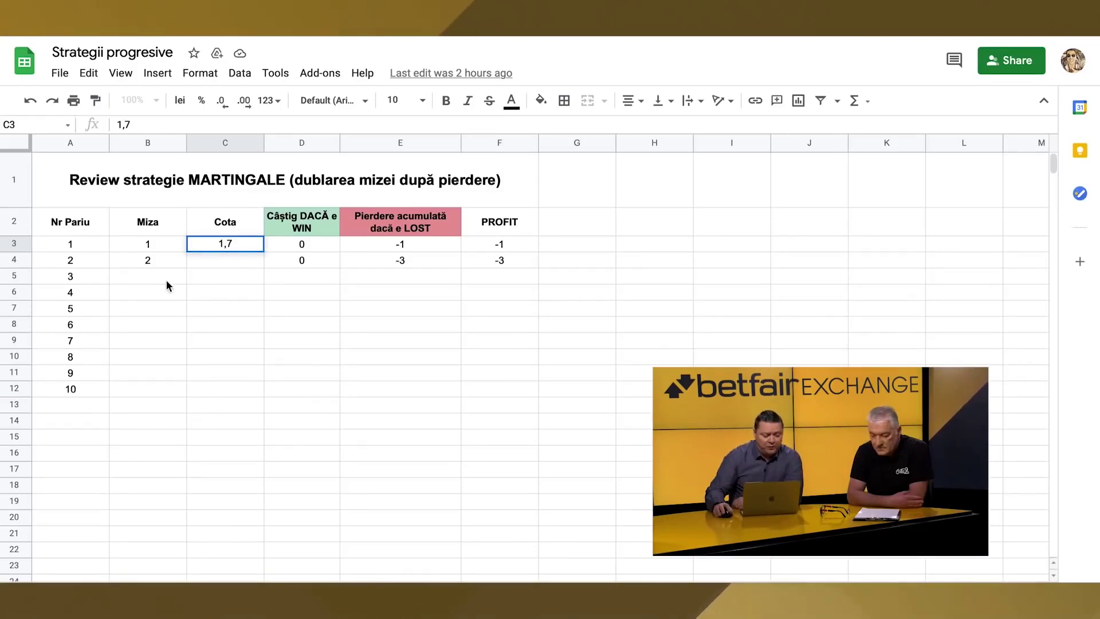
key("Return")
key("Return")
left_click(165, 244)
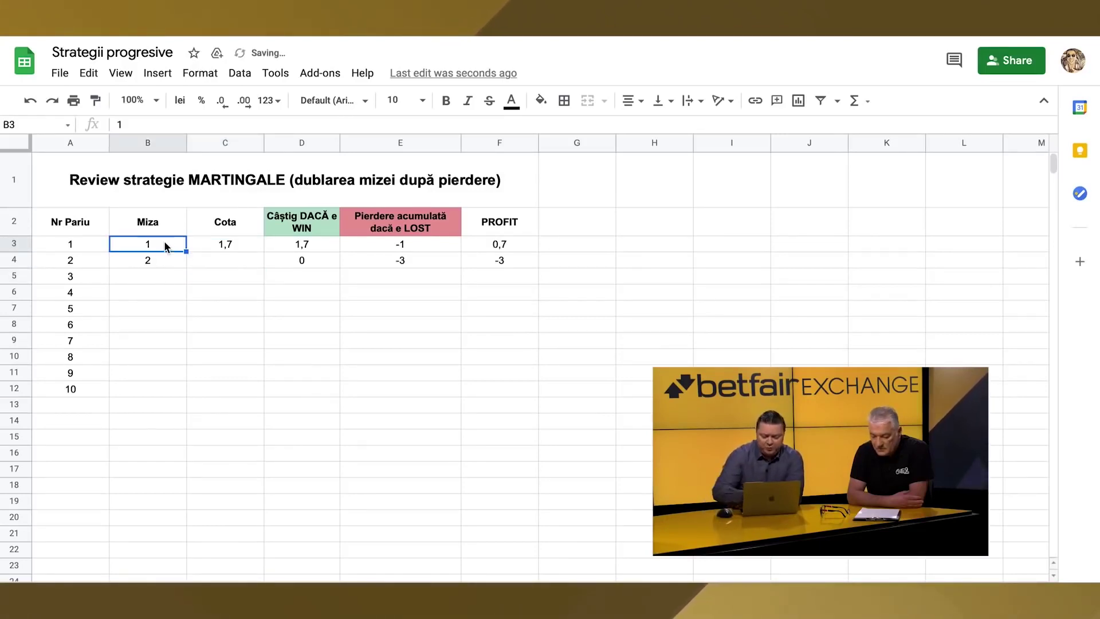
key("Return")
type("00")
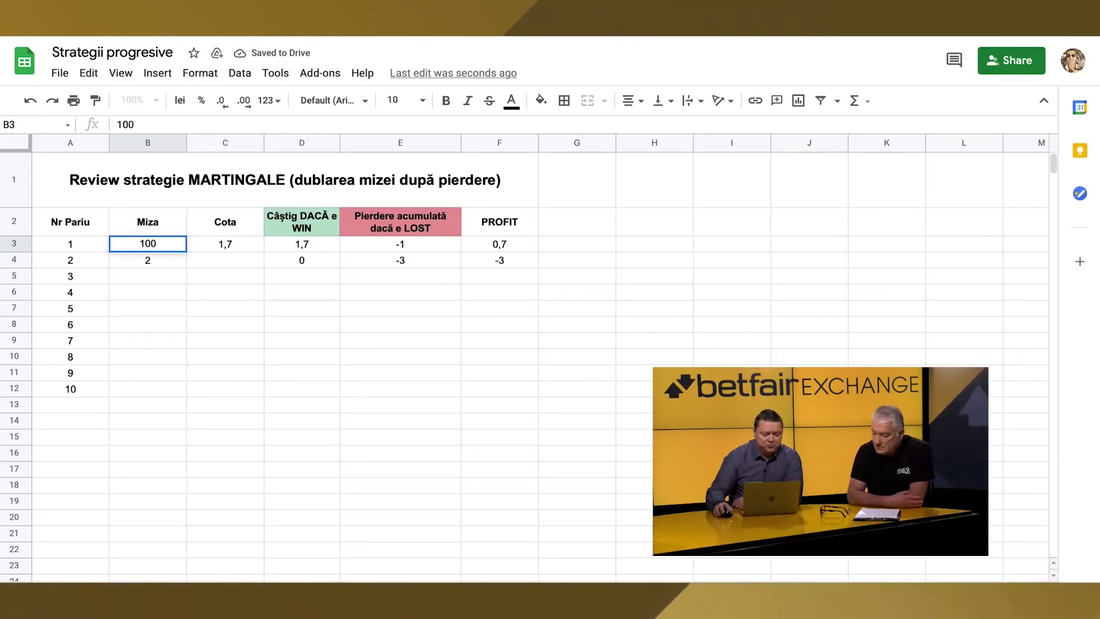
left_click(171, 309)
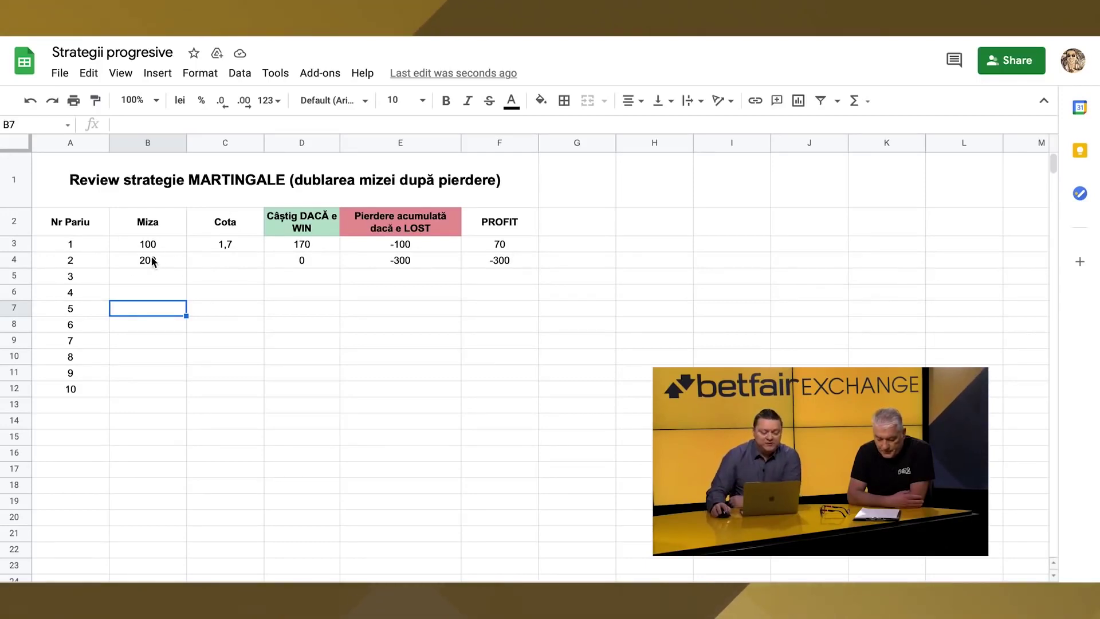
- Fill the 1,7 odds from bet 1 and the doubled-stake formula from bet 2 down through bet 7
left_click(229, 249)
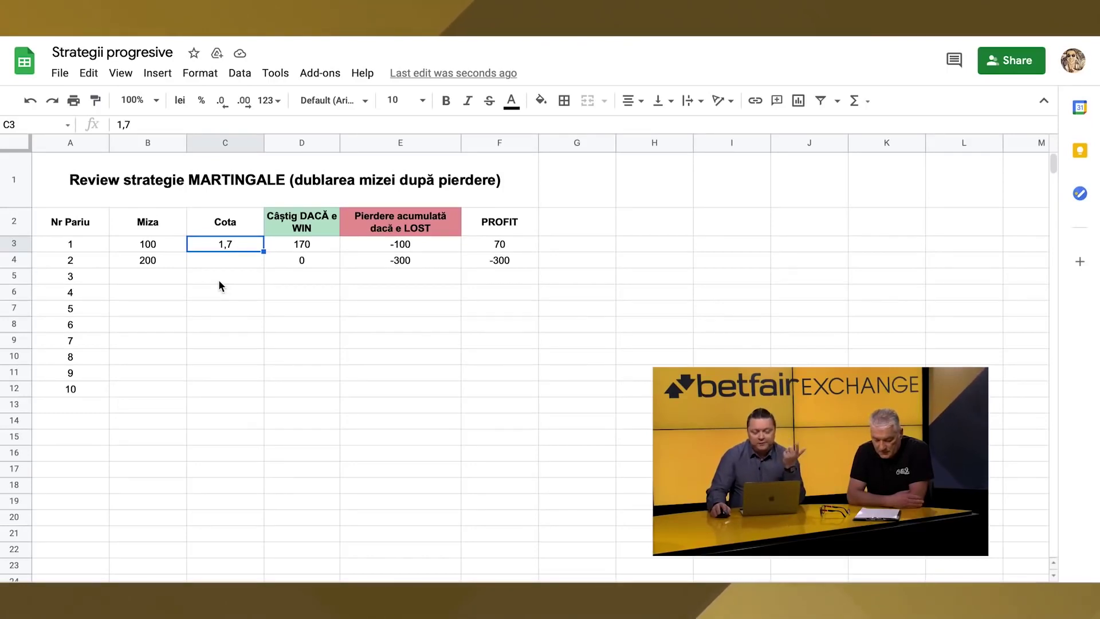
left_click_drag(263, 251, 263, 338)
left_click(138, 261)
left_click_drag(183, 268, 182, 343)
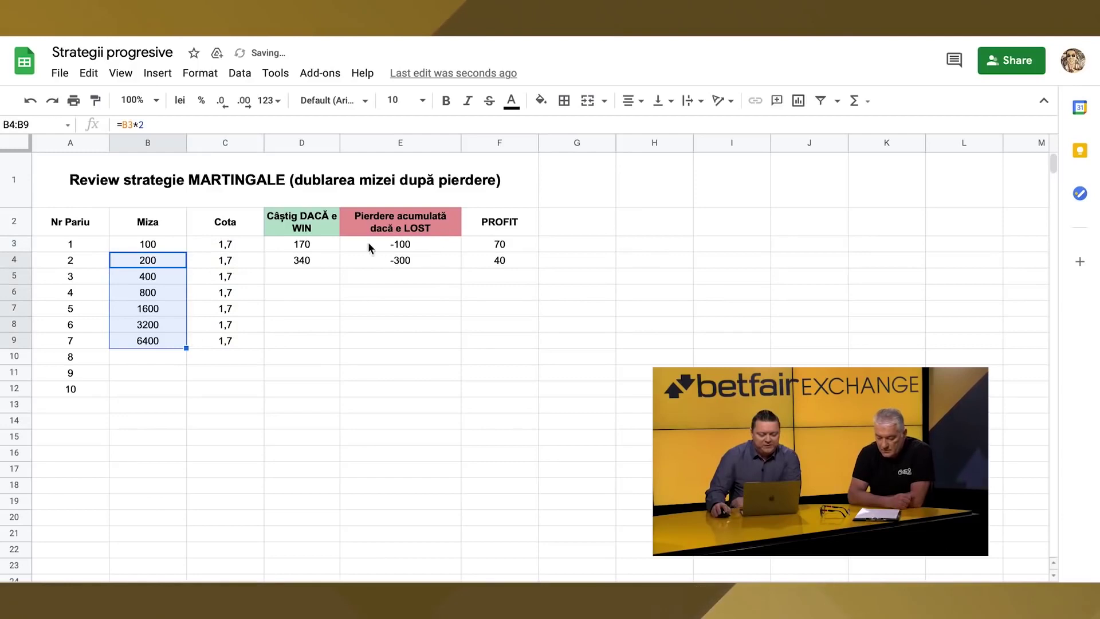
- Copy bet 2's win, accumulated loss and profit formulas down through bet 7
left_click(299, 261)
left_click_drag(340, 265, 338, 344)
left_click(445, 268)
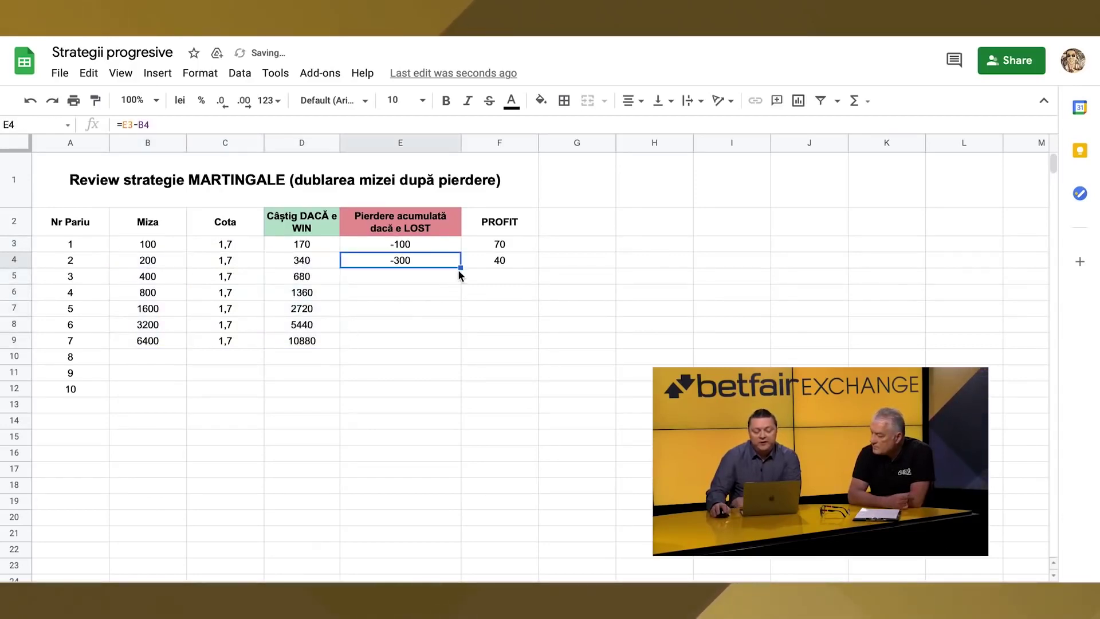
left_click_drag(460, 267, 458, 340)
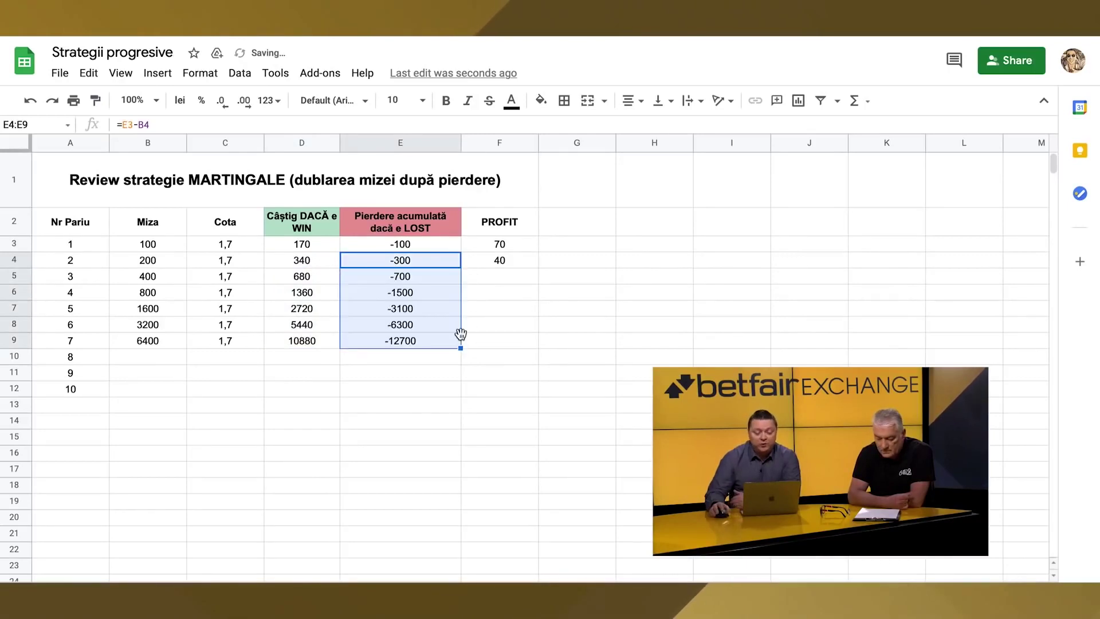
left_click(534, 264)
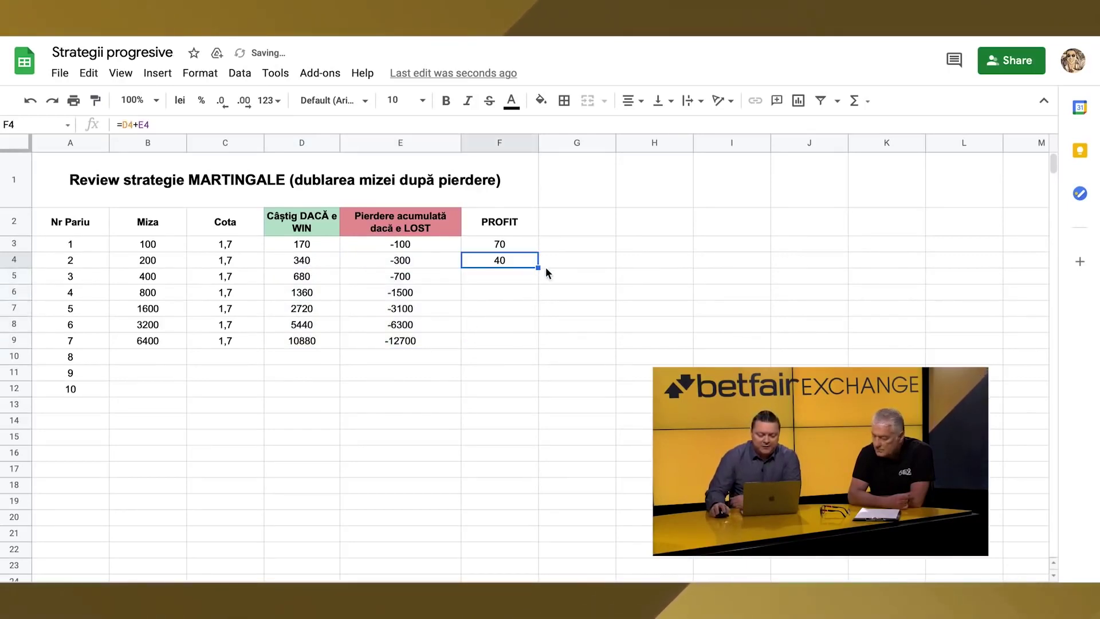
left_click_drag(538, 267, 535, 340)
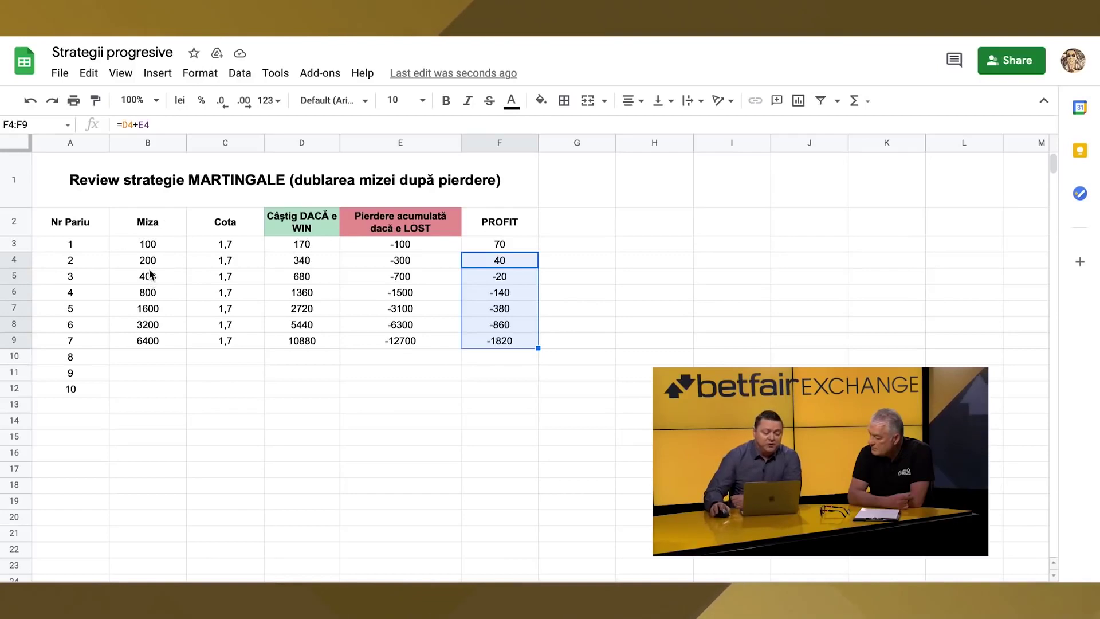
- Extend the doubled-stake formula and the 1,7 odds from bet 7 down to bet 10
left_click(168, 339)
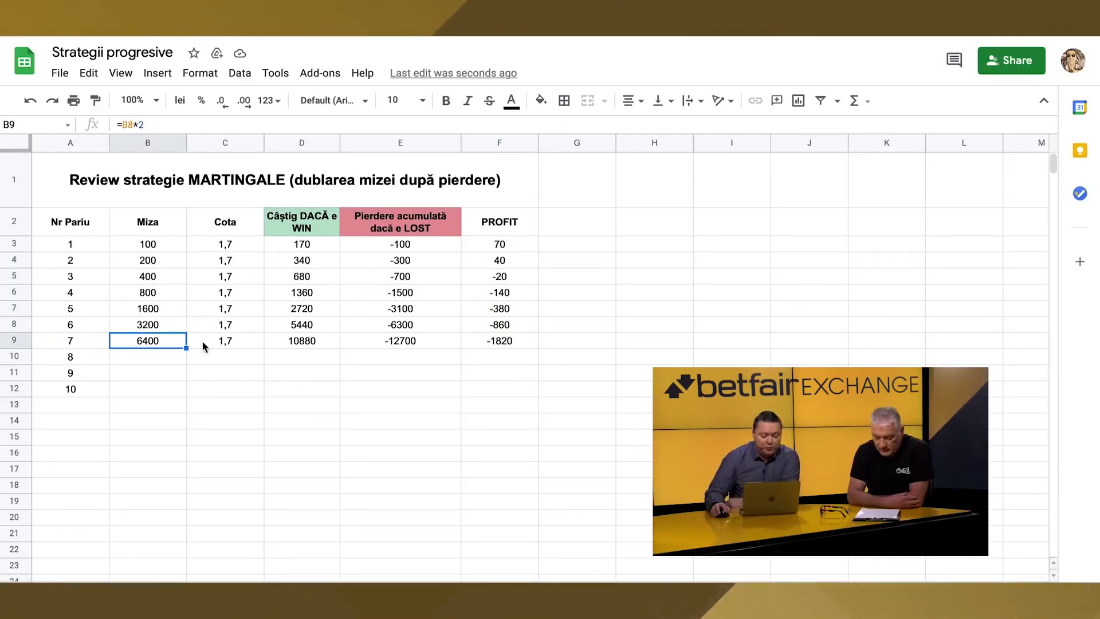
left_click_drag(186, 347, 183, 393)
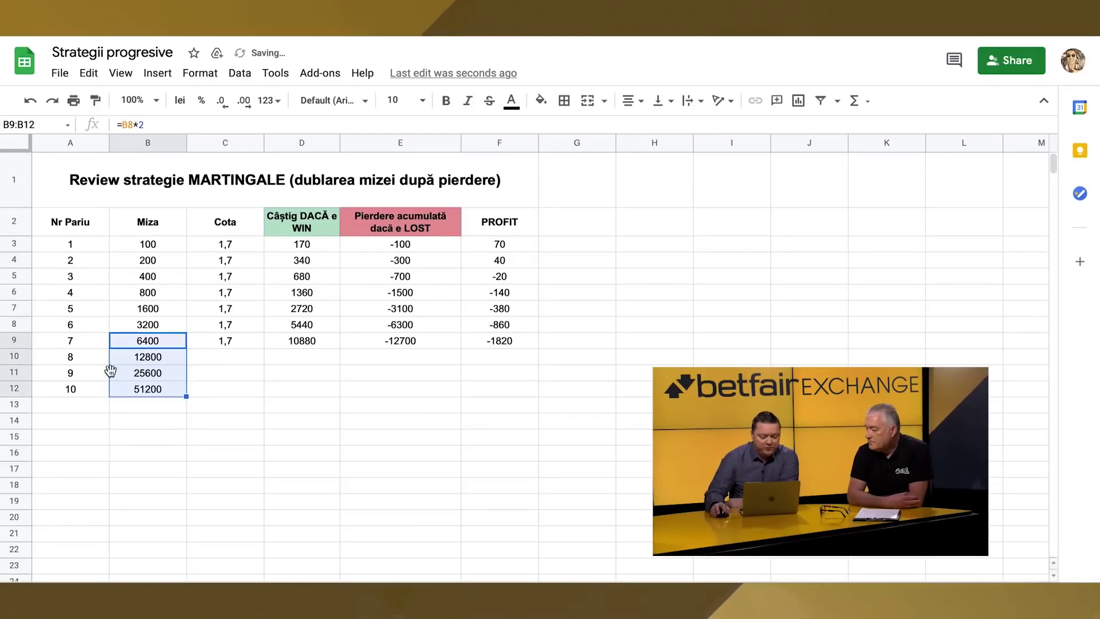
left_click(243, 341)
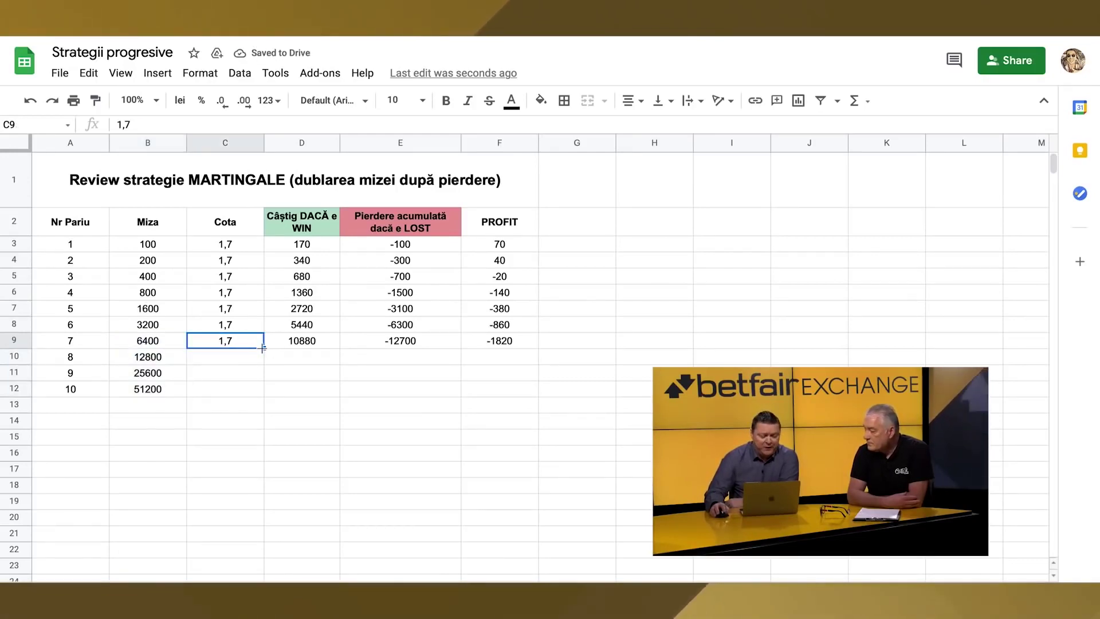
left_click_drag(263, 347, 261, 389)
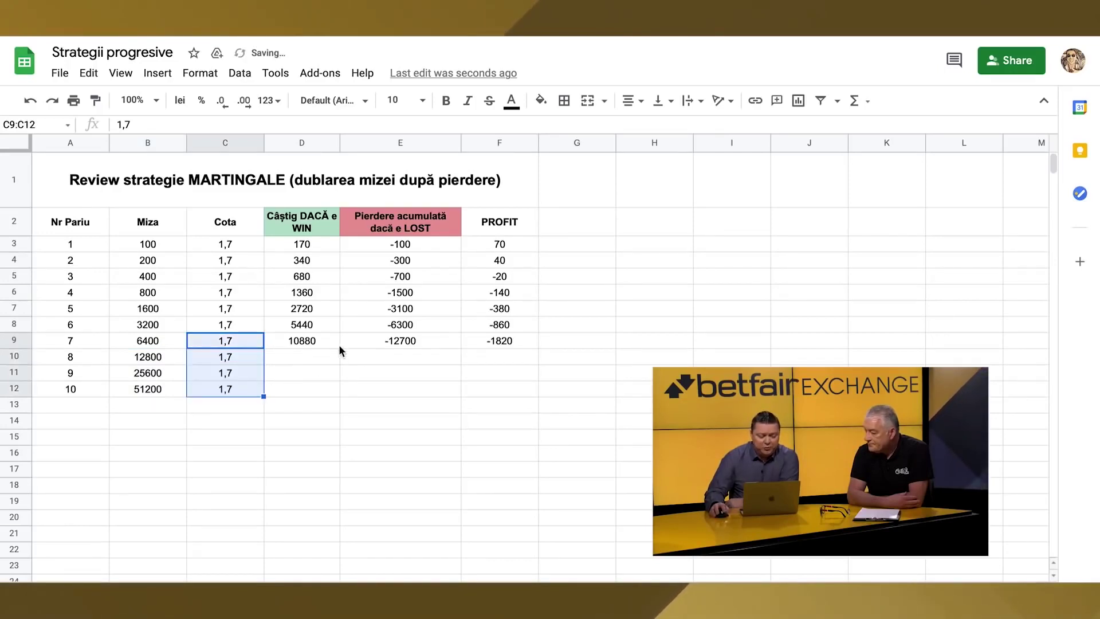
- Extend the win, accumulated loss and profit formulas from bet 7 down to bet 10
left_click(328, 342)
left_click_drag(339, 347, 337, 385)
left_click(421, 342)
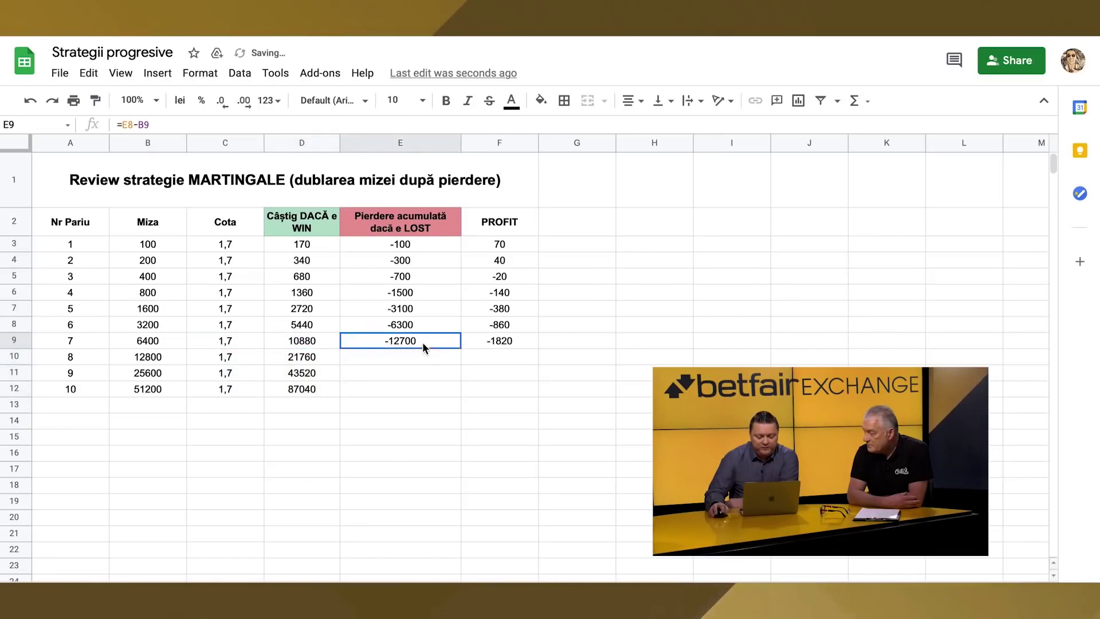
left_click_drag(461, 348, 456, 384)
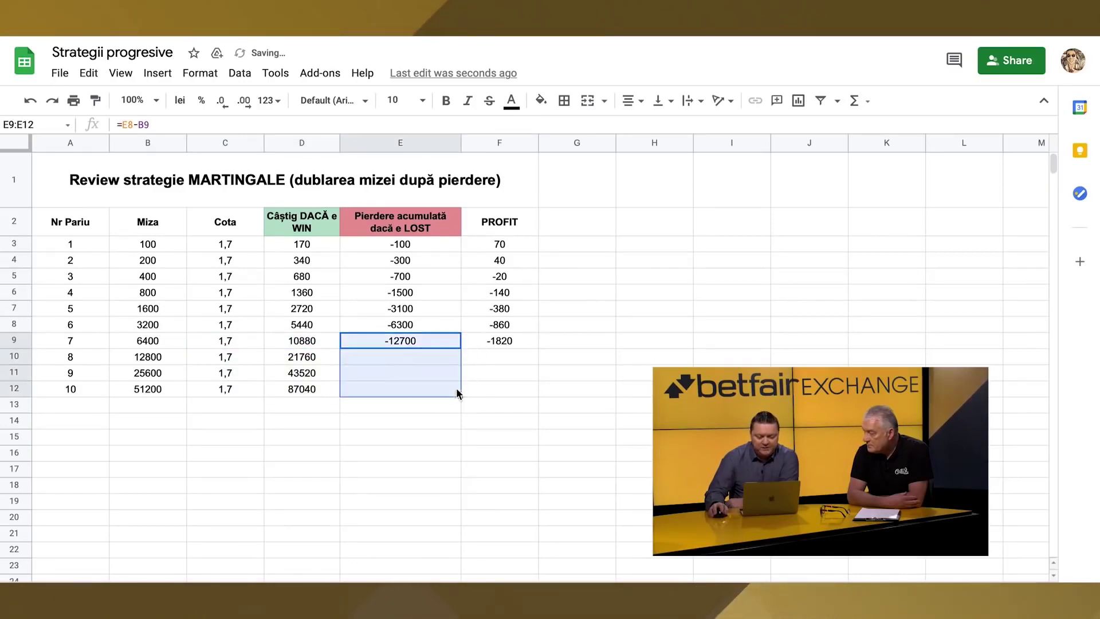
left_click(532, 345)
left_click_drag(537, 348, 531, 391)
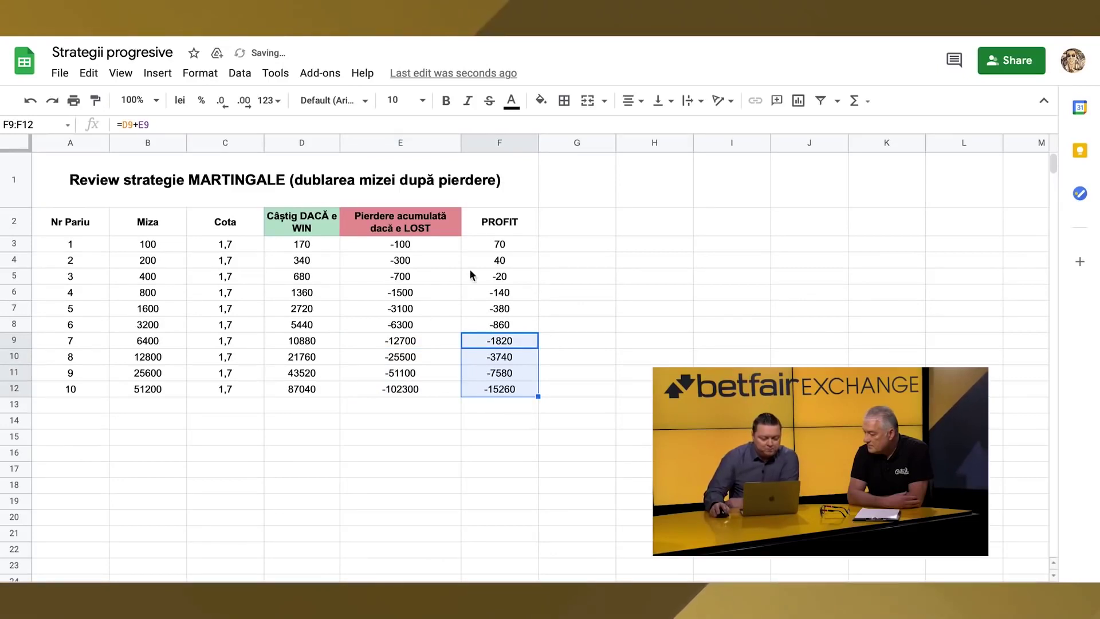
left_click(395, 341)
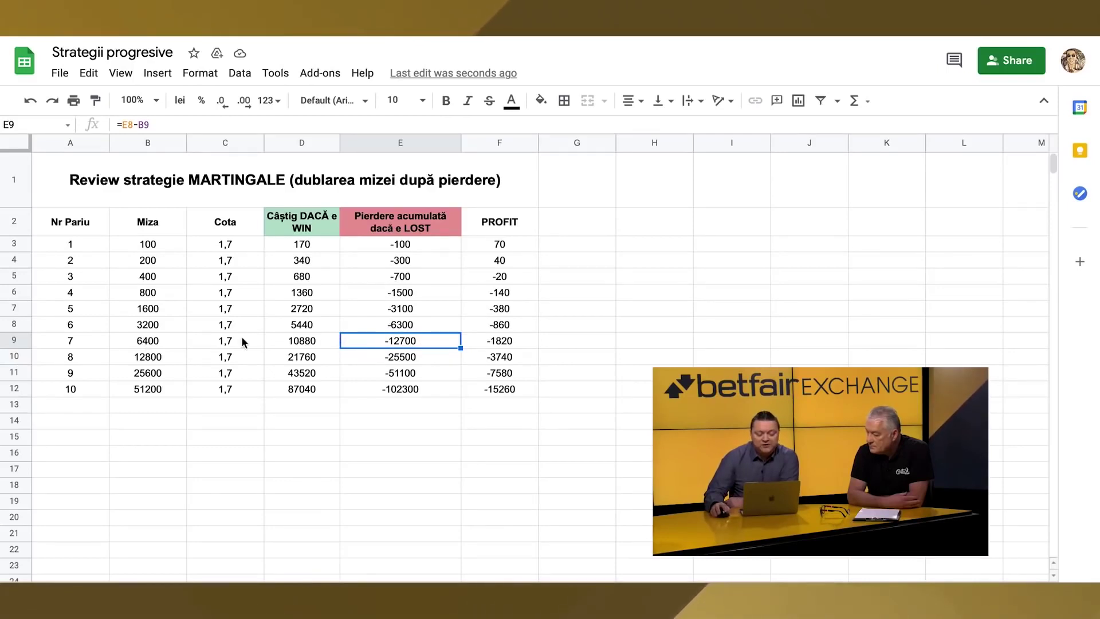
left_click(304, 341)
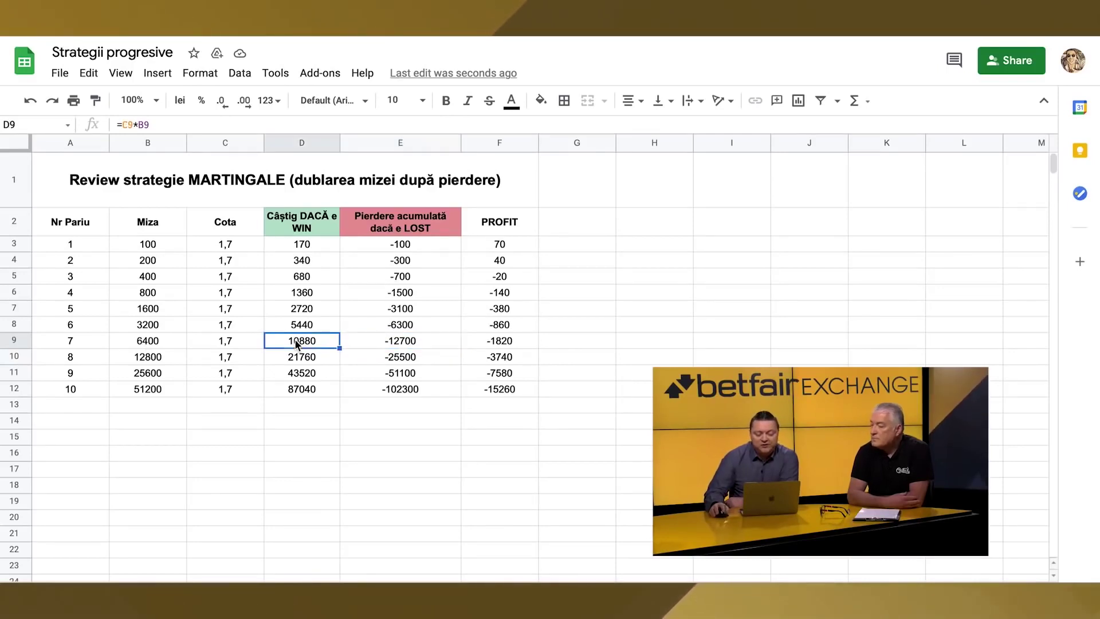
left_click(514, 342)
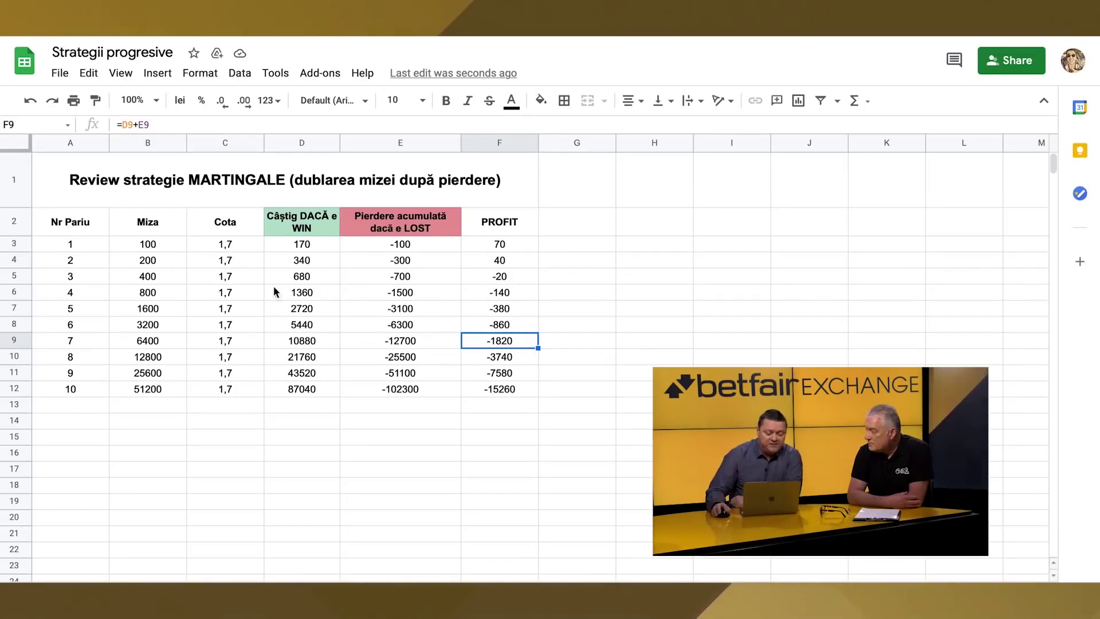
- Change the odds of bet 1 to 2 and fill that value down through bet 10
left_click(229, 245)
type("2")
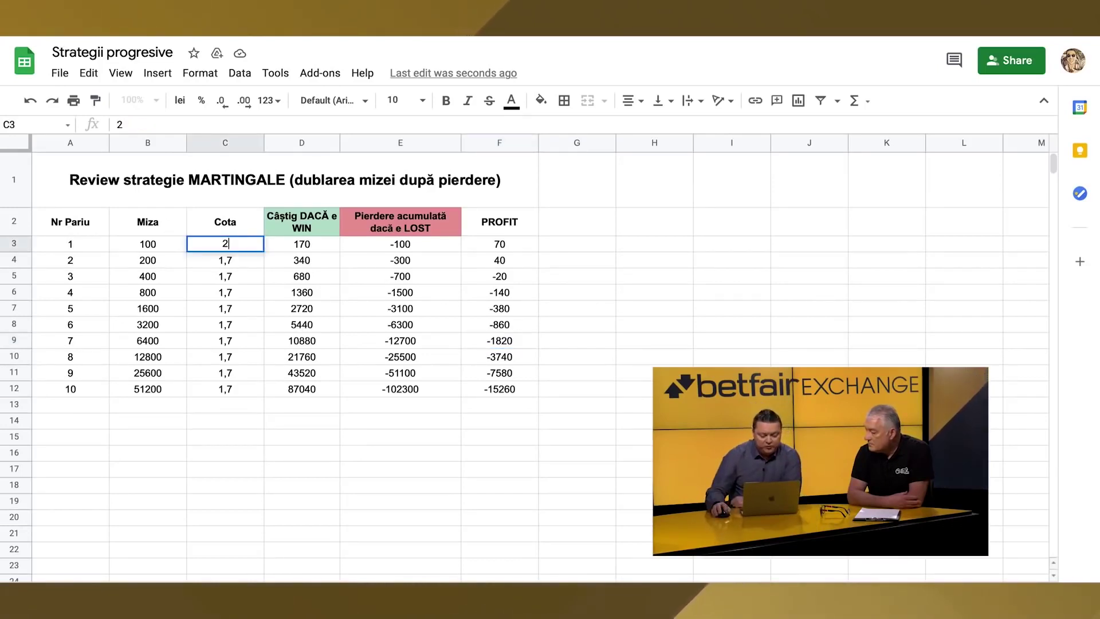
left_click(232, 421)
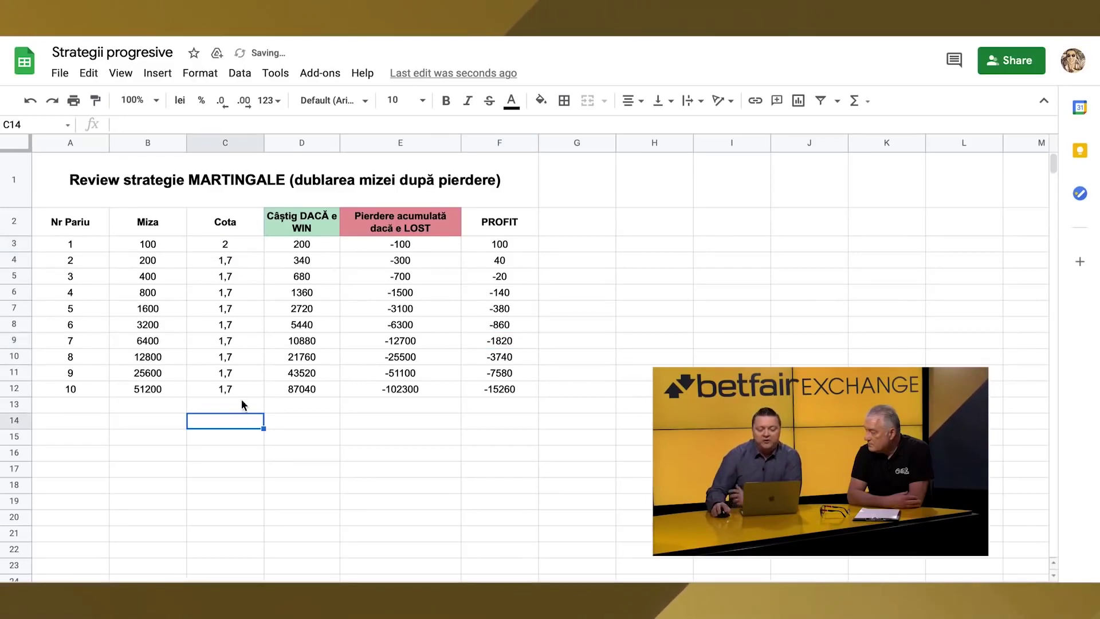
left_click(252, 246)
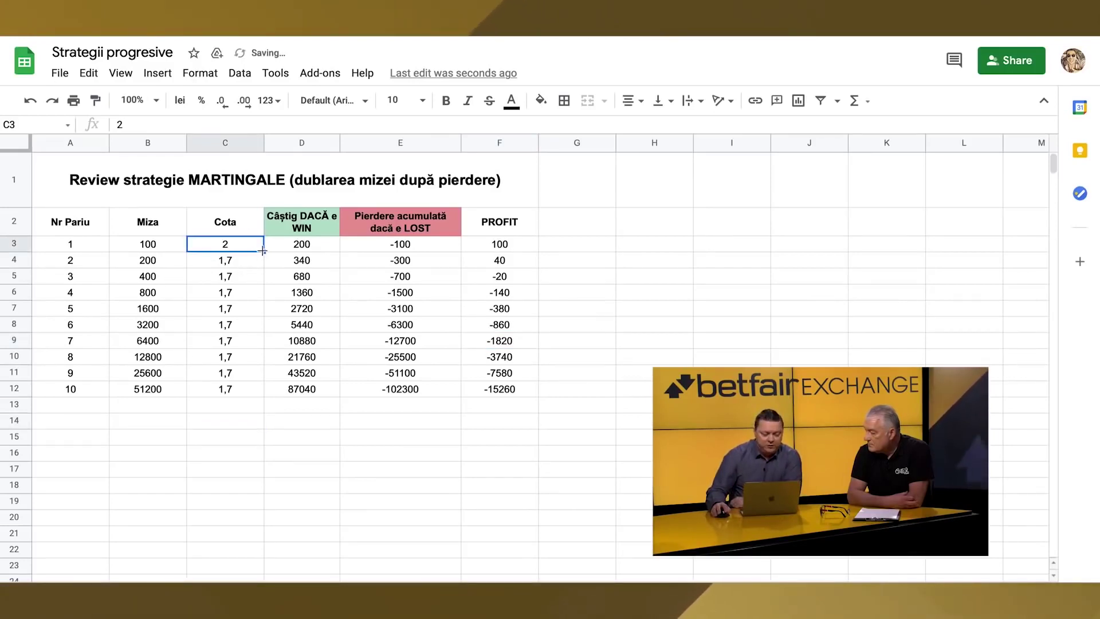
left_click_drag(264, 251, 250, 389)
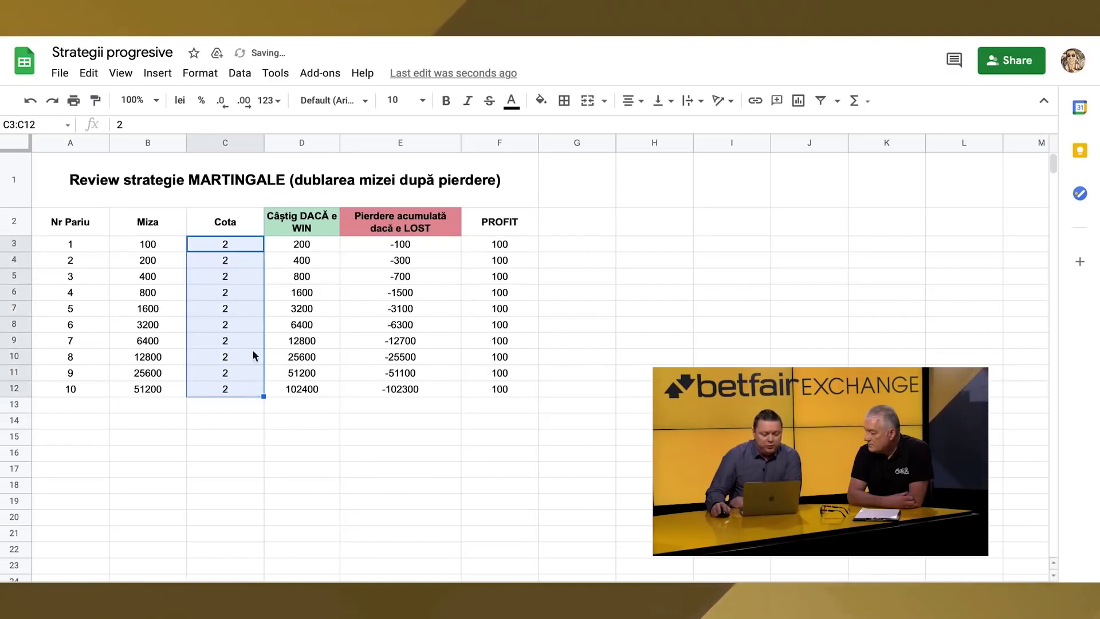
left_click(148, 390)
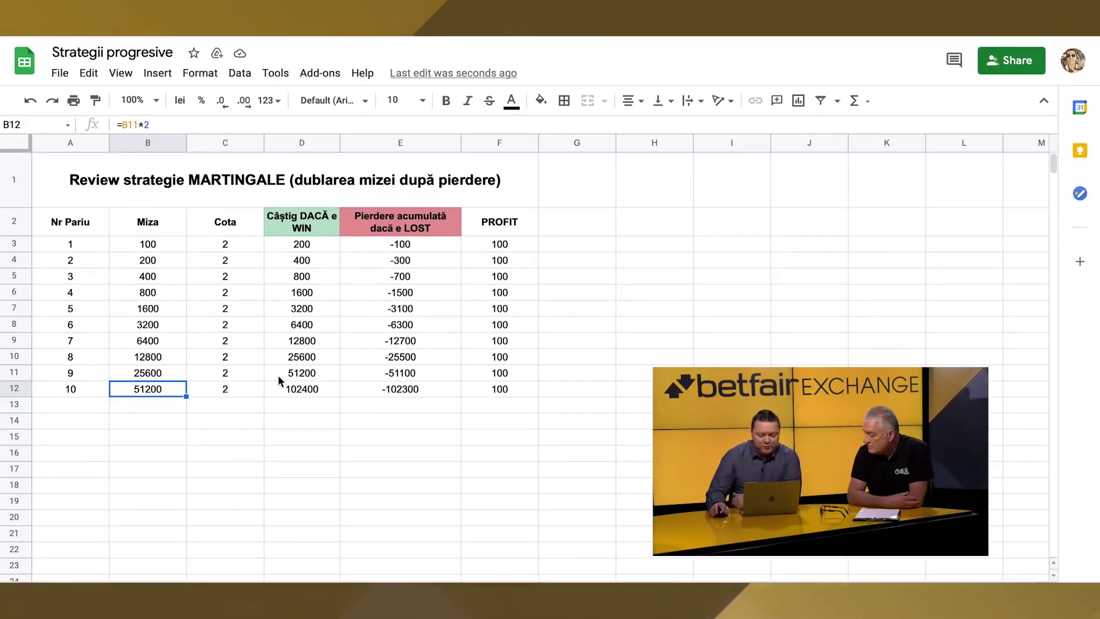
left_click(403, 389)
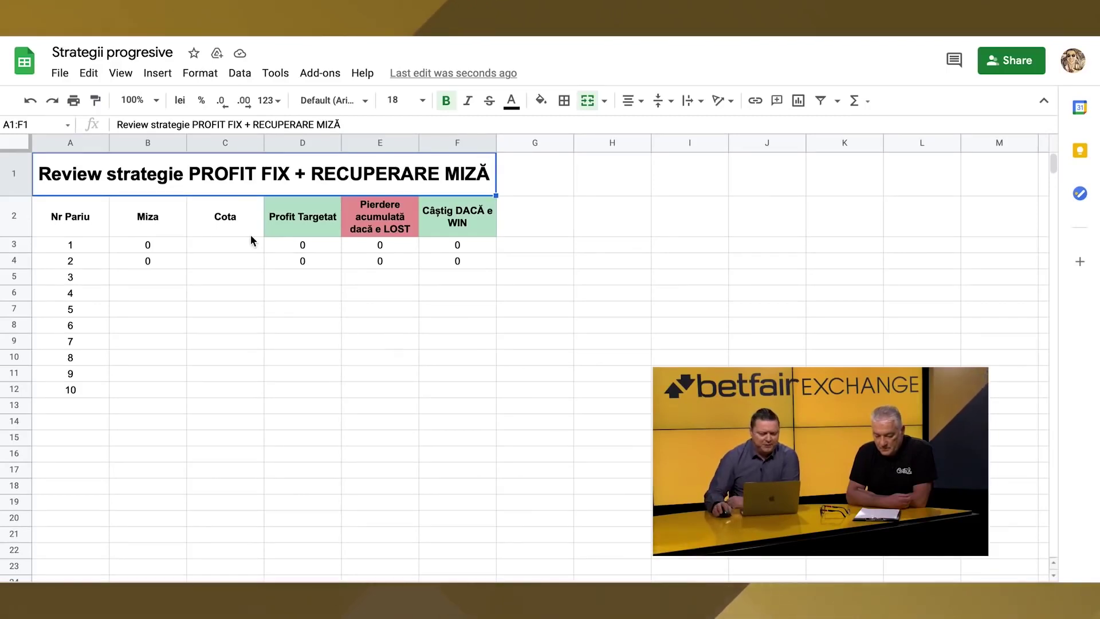
- Set the targeted profit (Profit Targetat) of bet 1 to 100 in the PROFIT FIX + RECUPERARE MIZĂ table
left_click(313, 250)
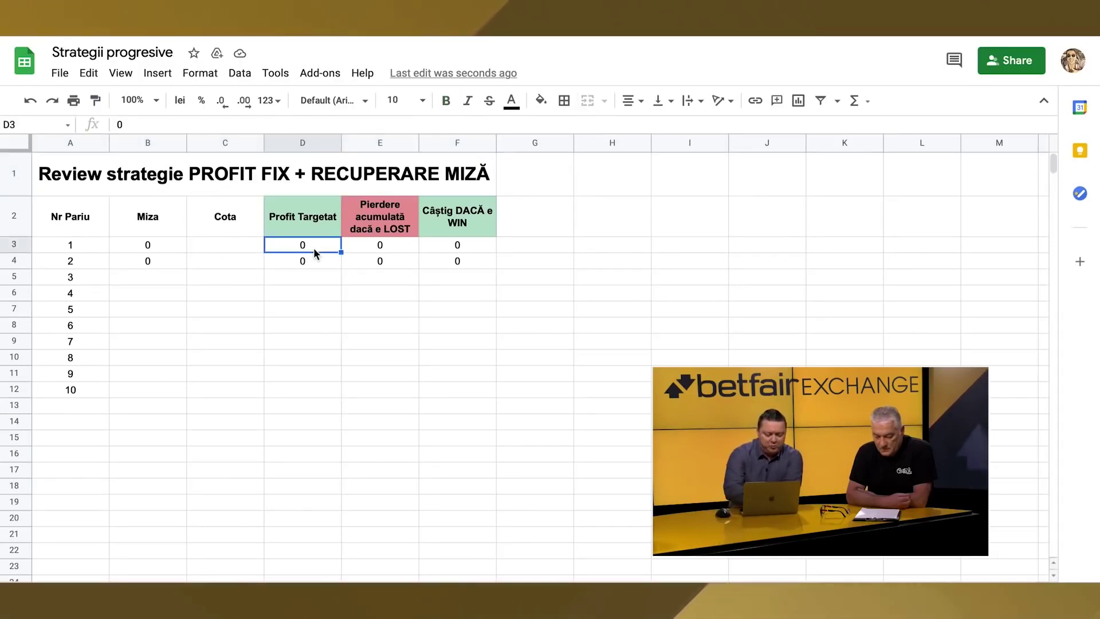
type("100")
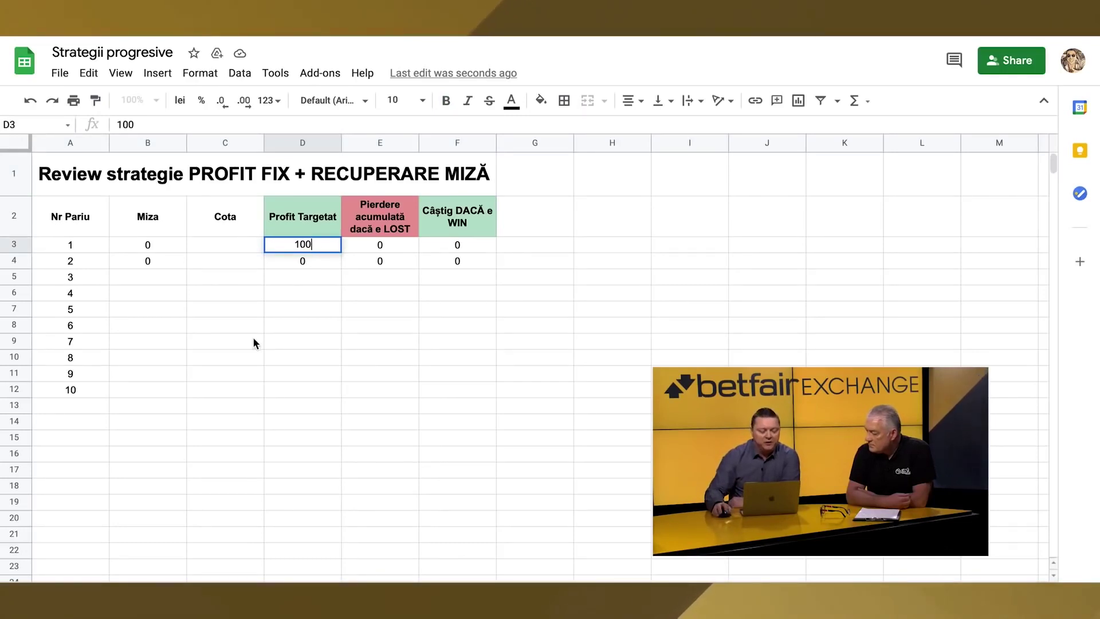
left_click(299, 314)
- Enter odds of 1,5 for bet 1 and fill them down through bet 4
left_click(256, 248)
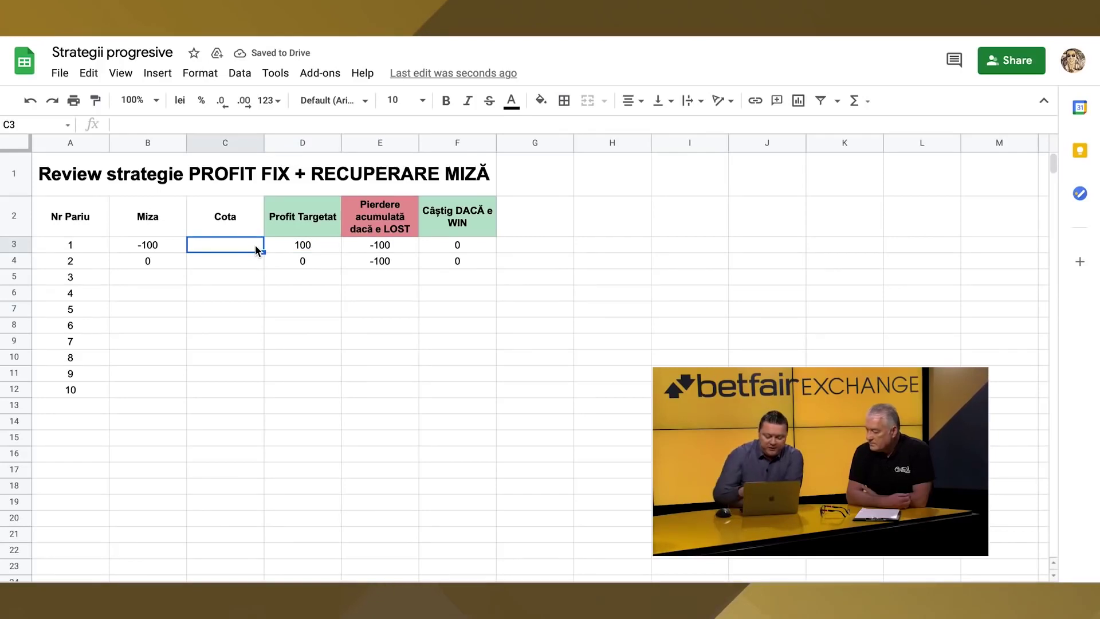
type("1")
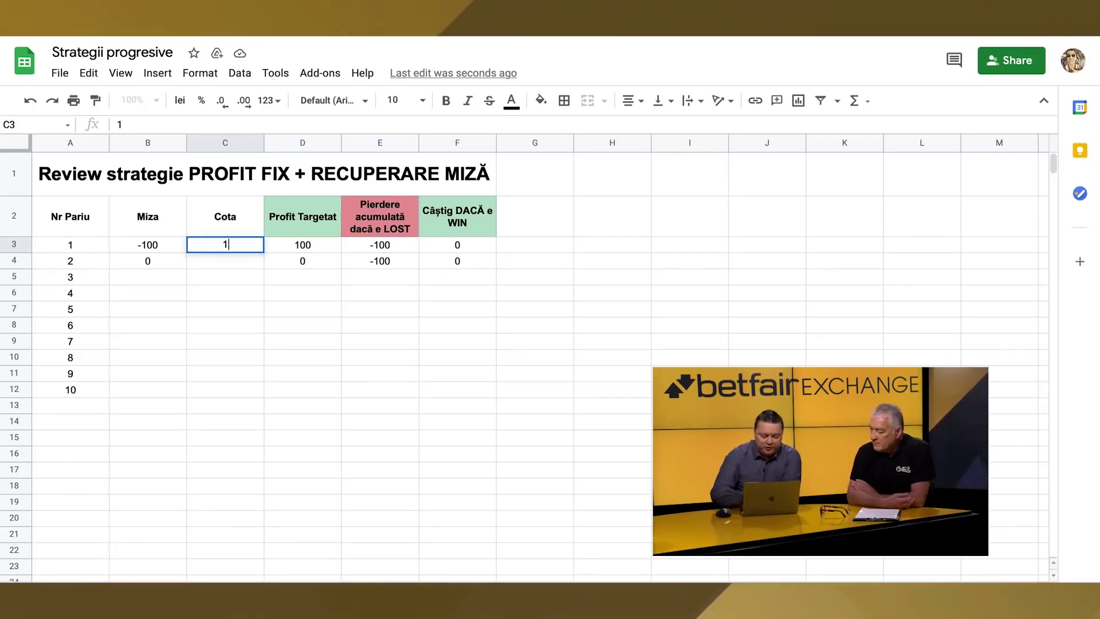
type(",5")
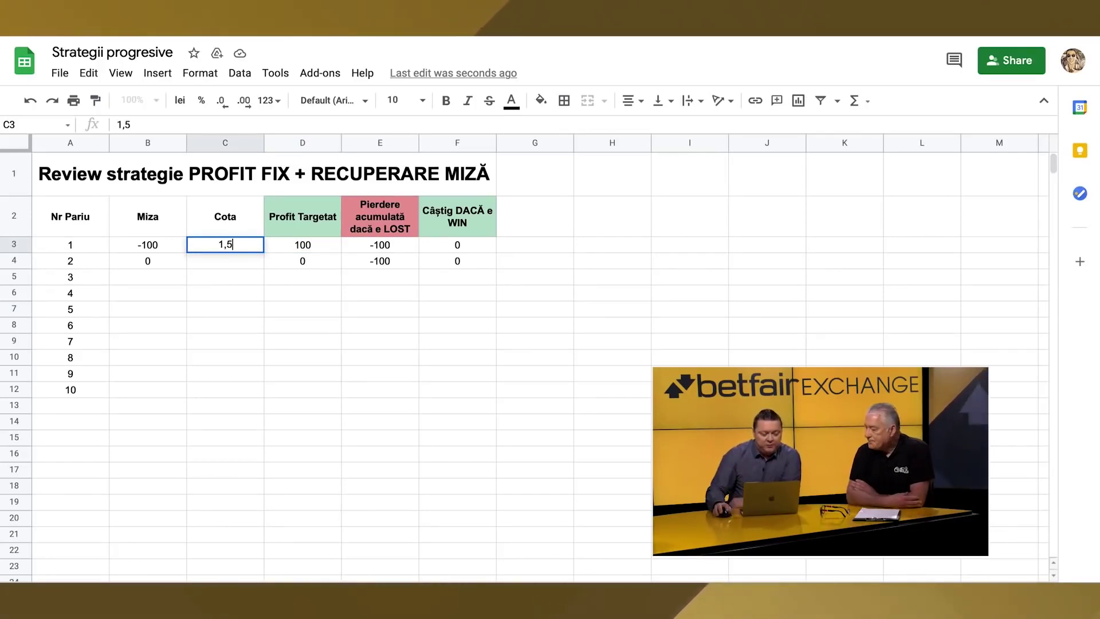
left_click(213, 294)
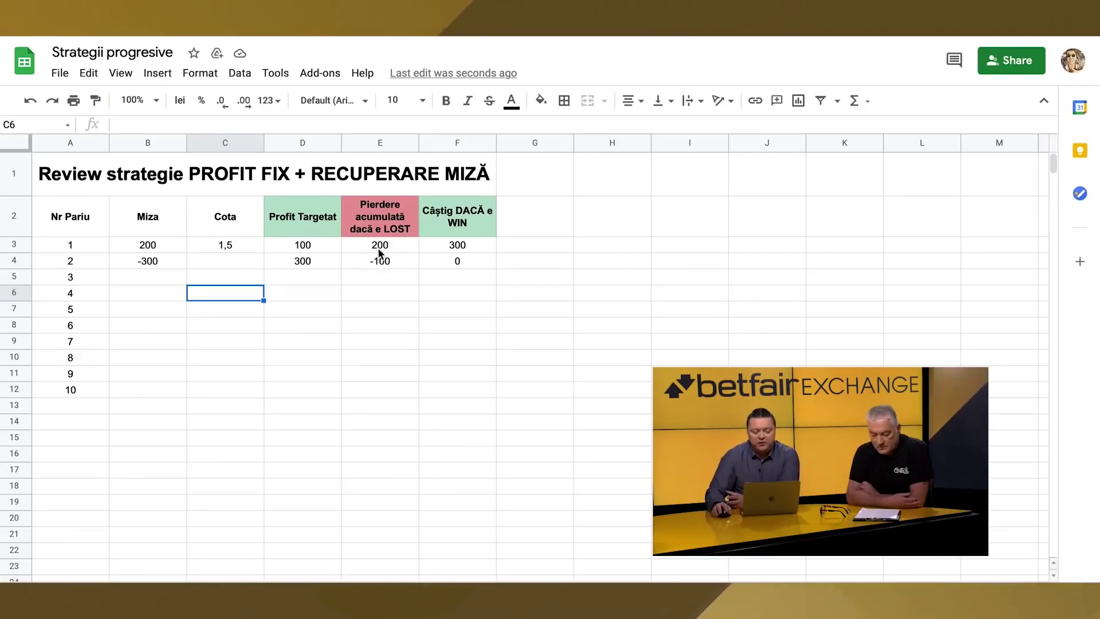
left_click(256, 248)
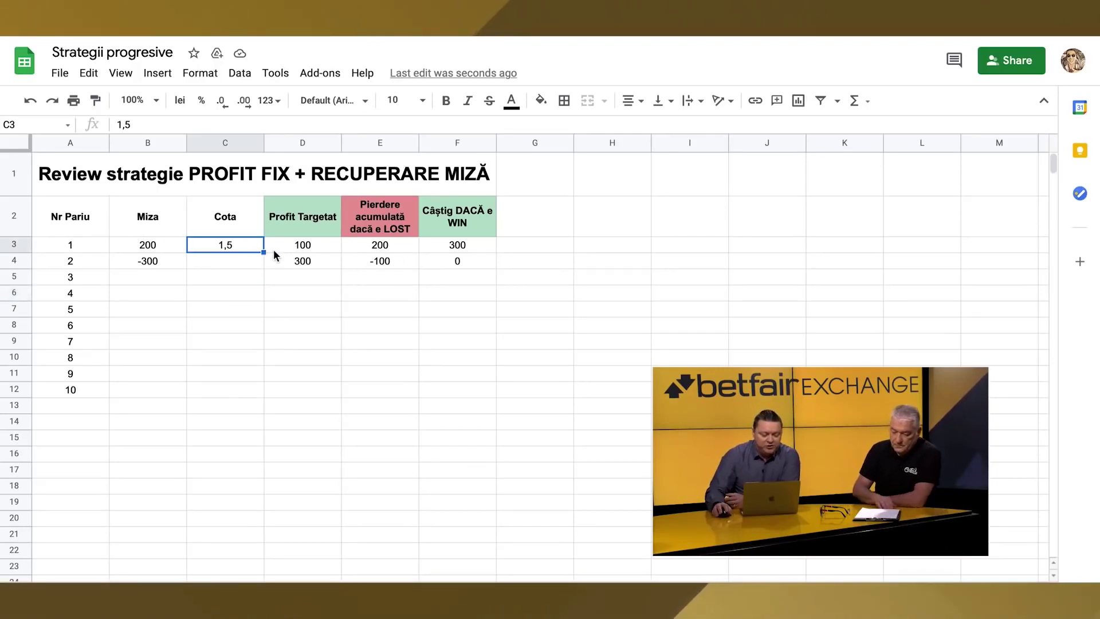
left_click_drag(262, 253, 264, 293)
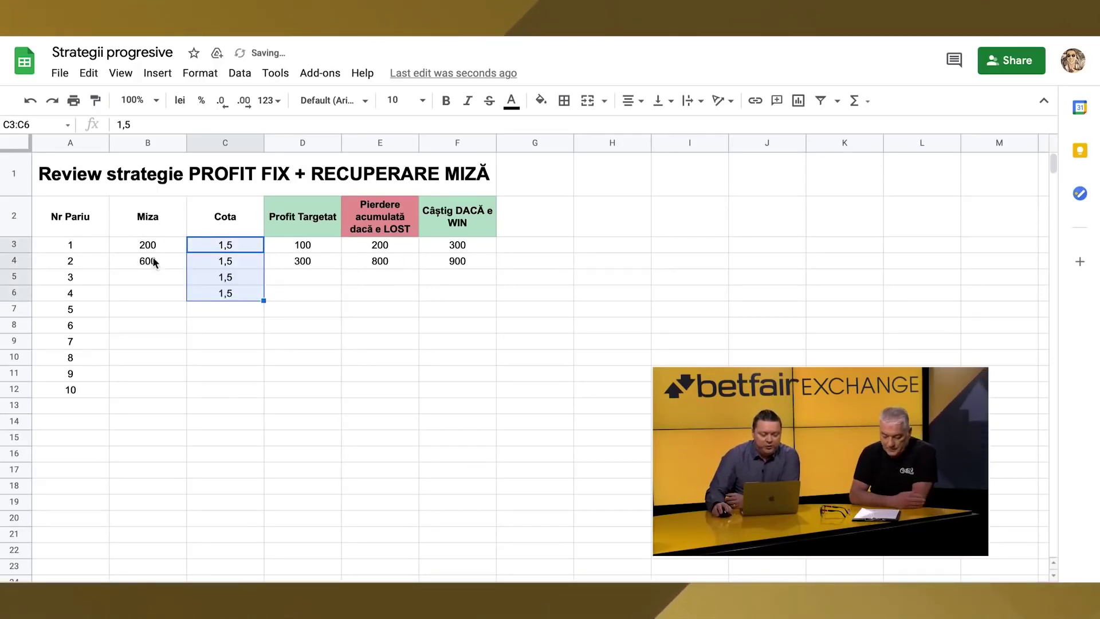
- Fill the stake (Miza) and Profit Targetat formulas of bet 2 down through bet 4
left_click(166, 265)
left_click_drag(187, 265, 198, 302)
left_click(332, 269)
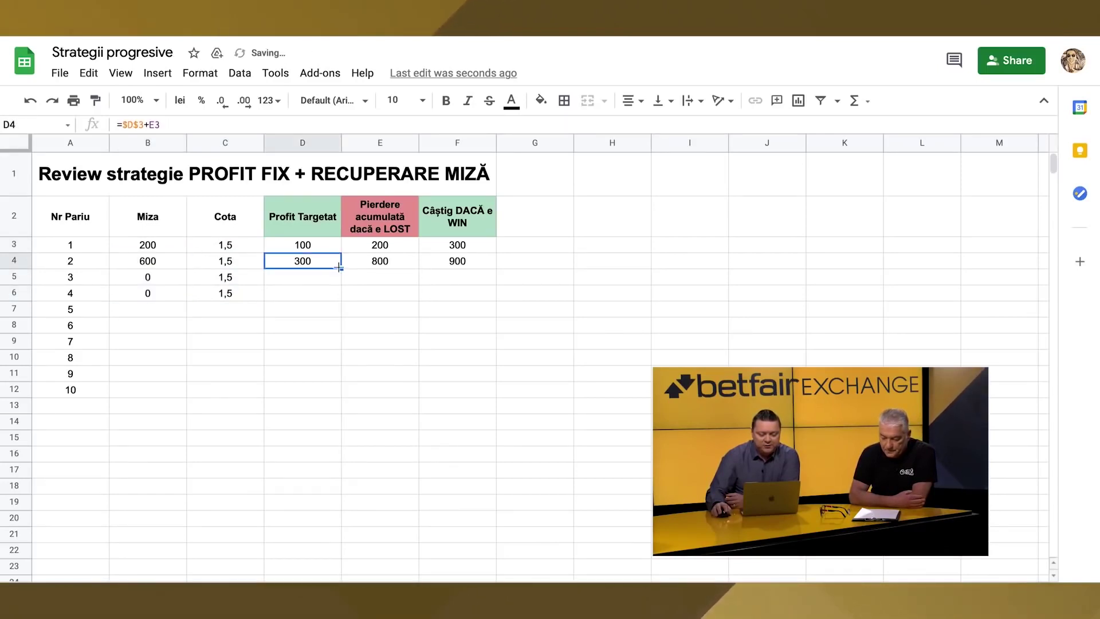
left_click_drag(342, 268, 338, 300)
- Extend the accumulated loss and win formulas from bet 2 down through bet 4
left_click(401, 264)
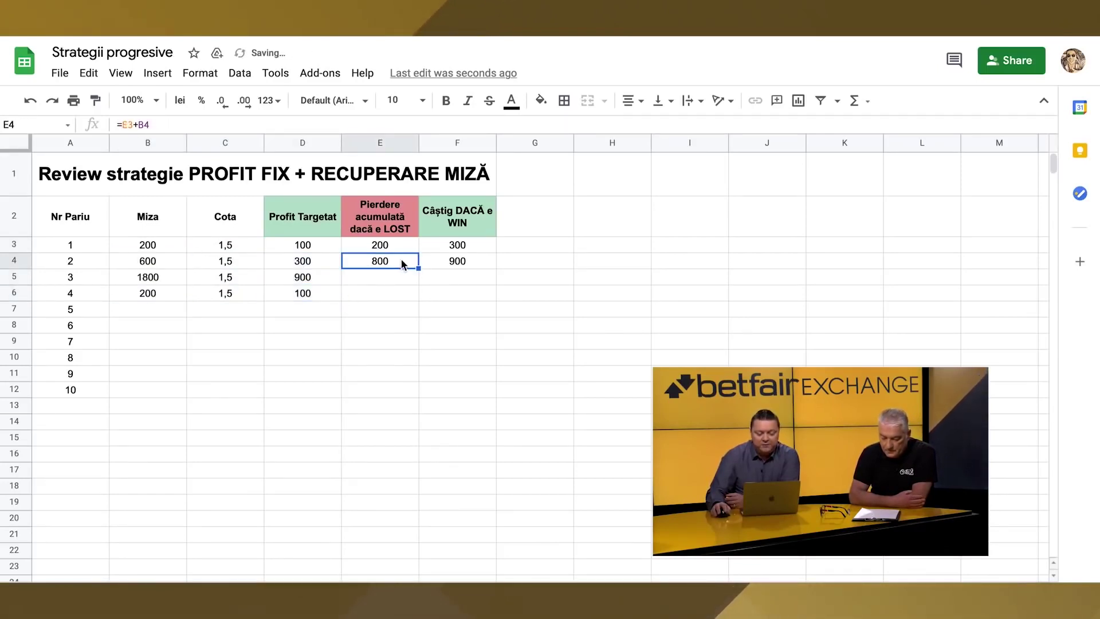
left_click_drag(419, 267, 417, 296)
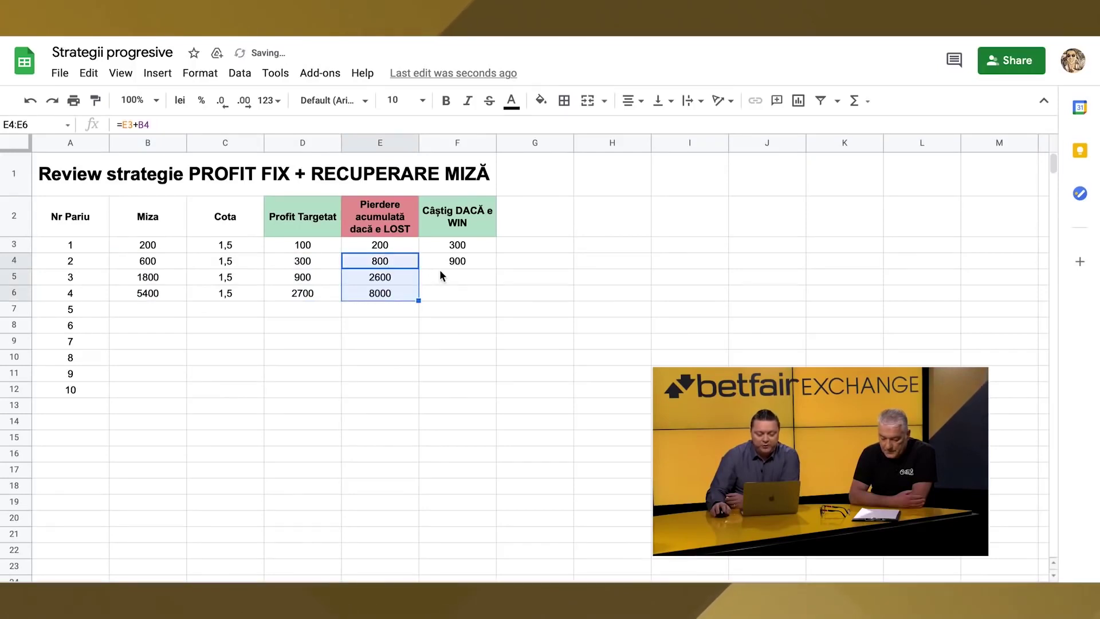
left_click(465, 264)
left_click_drag(495, 268, 493, 298)
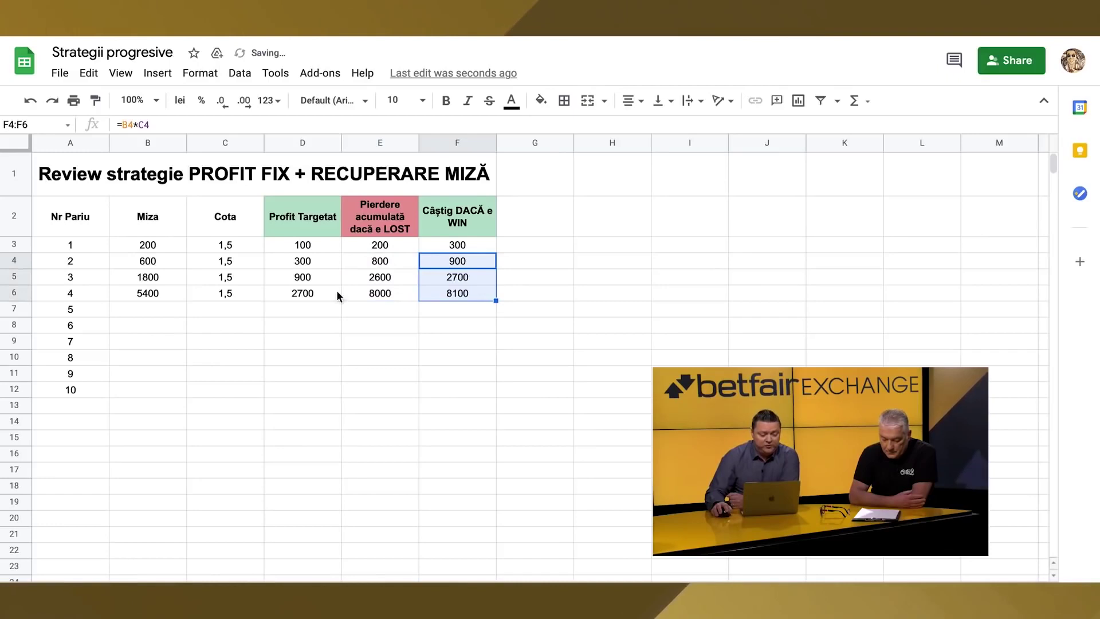
left_click(166, 299)
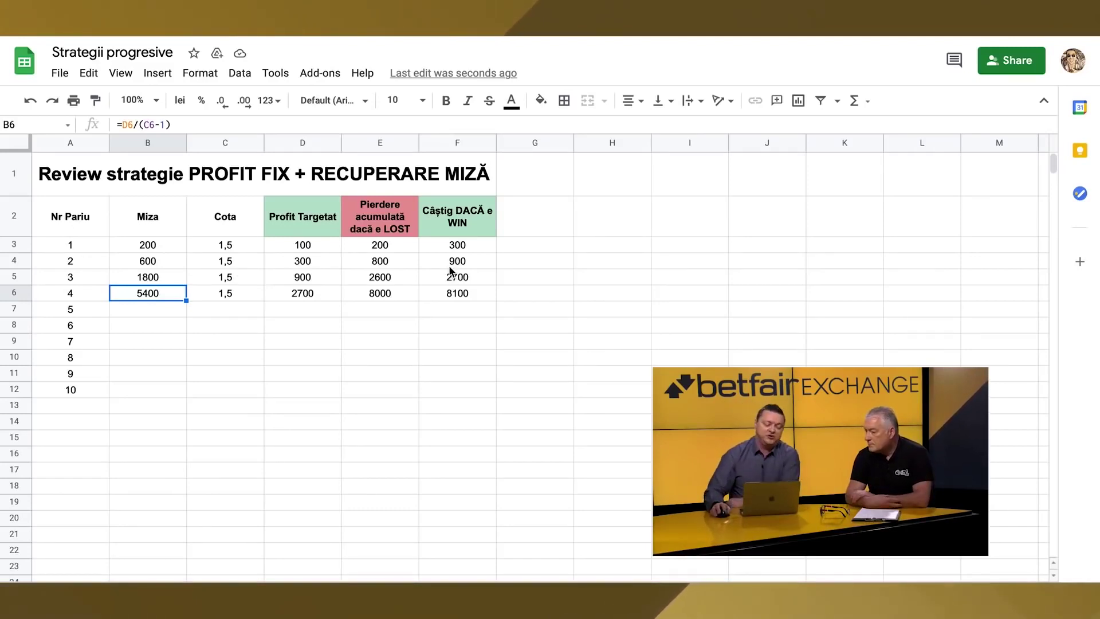
- Change the odds (Cota) of bet 1 to 4 and fill that value down through bet 4
left_click(248, 246)
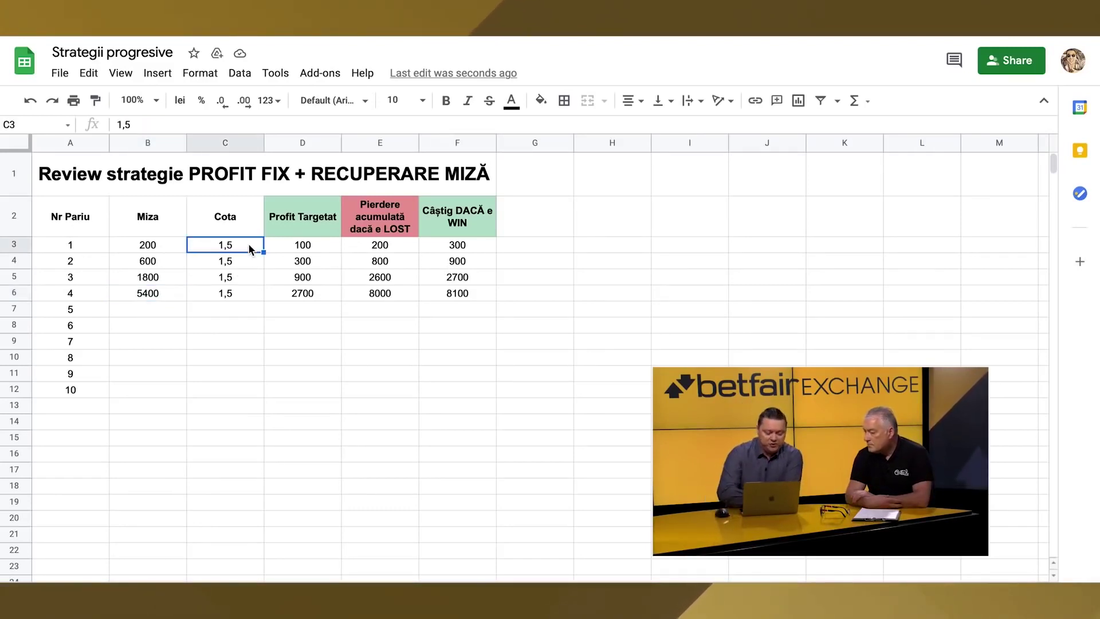
type("4")
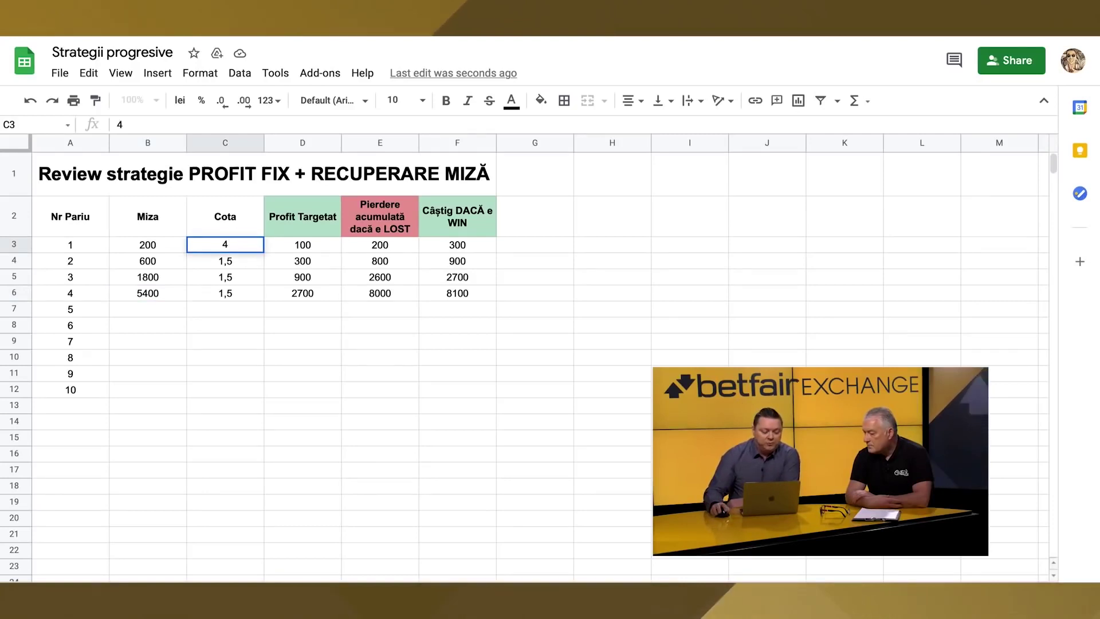
left_click(245, 309)
left_click(245, 253)
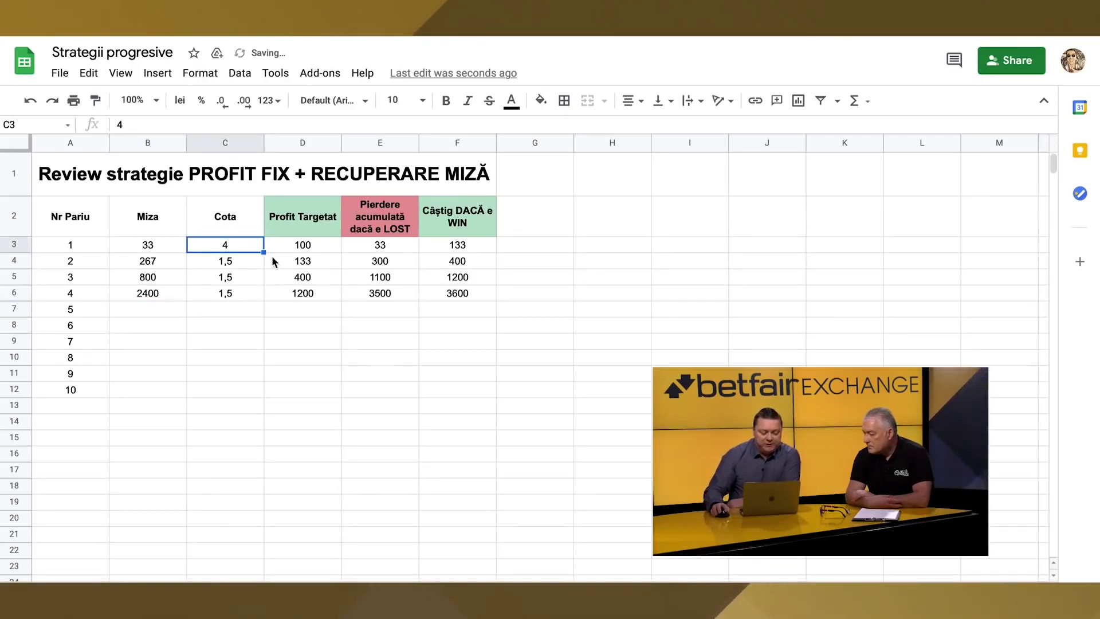
left_click_drag(264, 252, 263, 297)
left_click(282, 344)
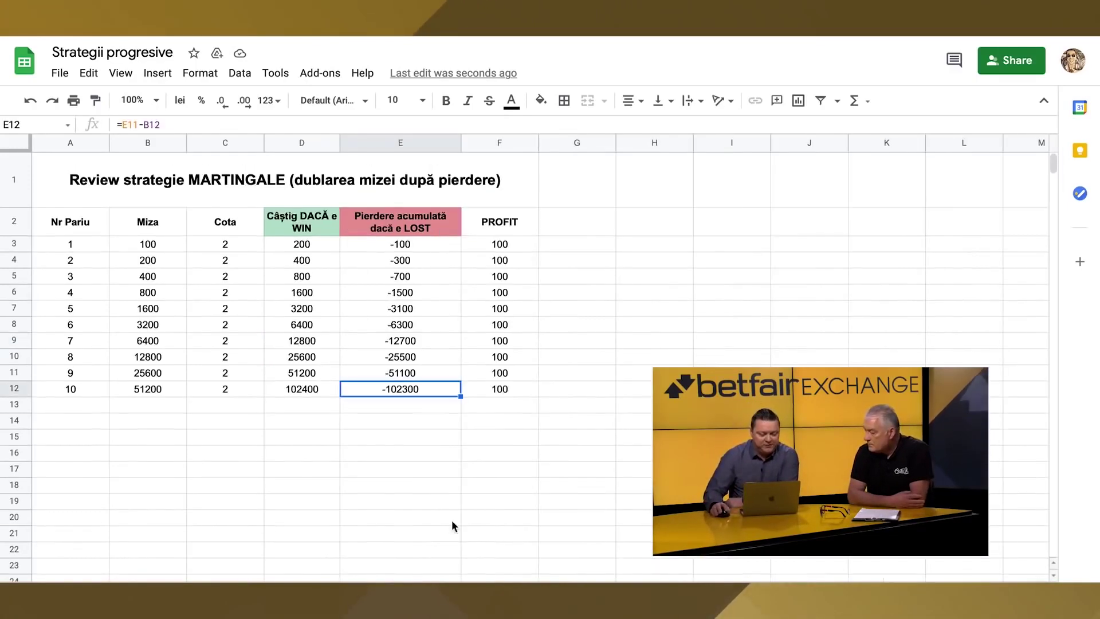
- In the MARTINGALE table, set the odds of bet 1 to 3,5 and fill them down through bet 10
left_click(225, 245)
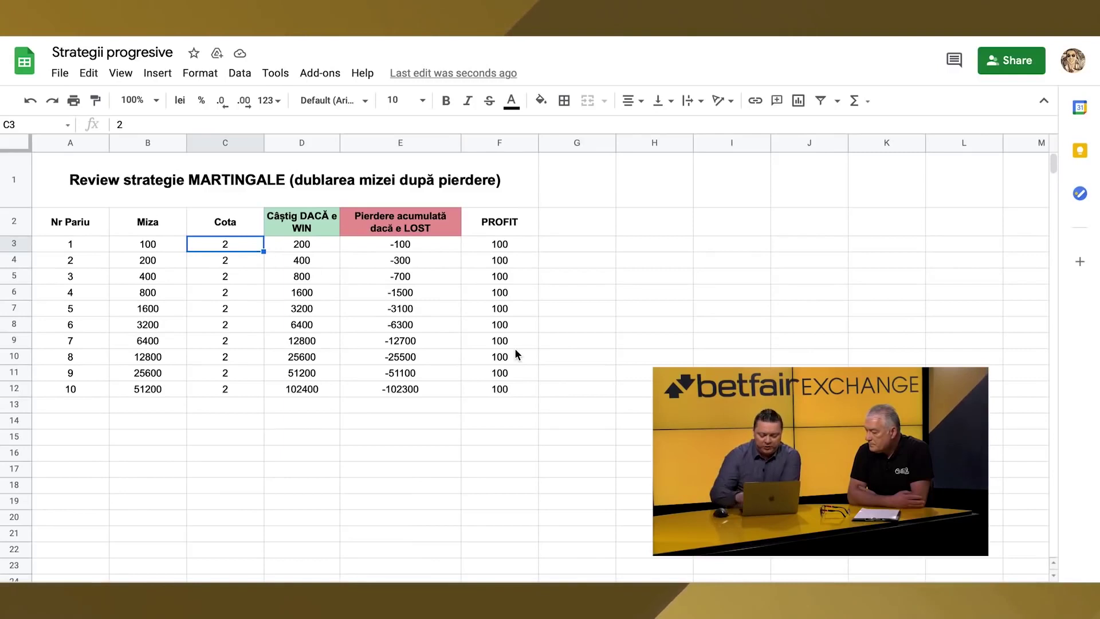
type("3,5")
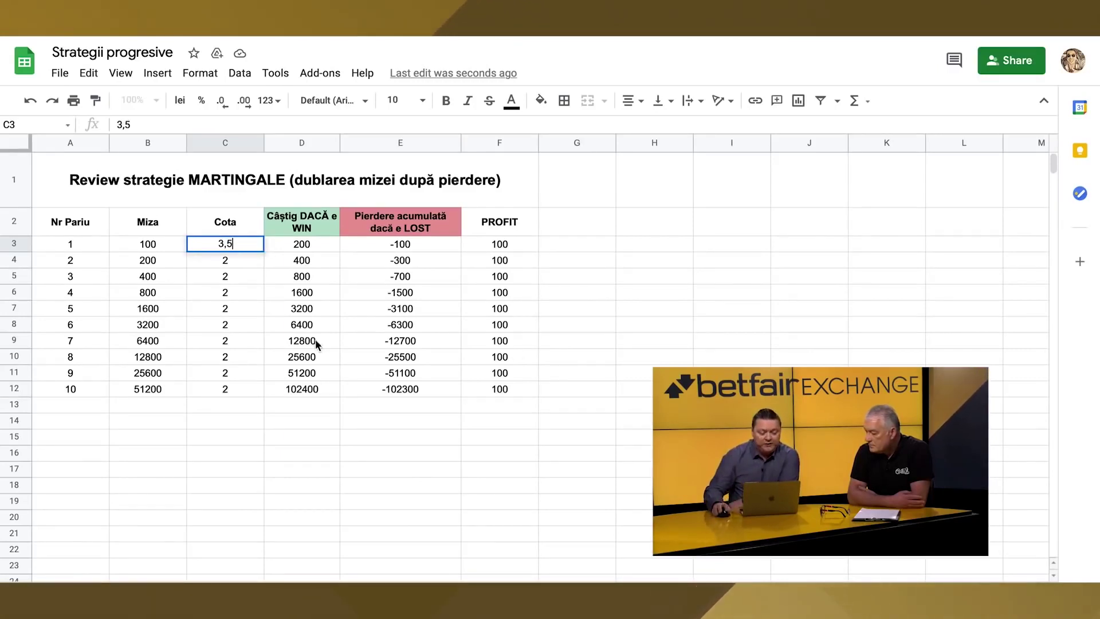
left_click(232, 298)
left_click(251, 250)
left_click_drag(263, 251, 255, 390)
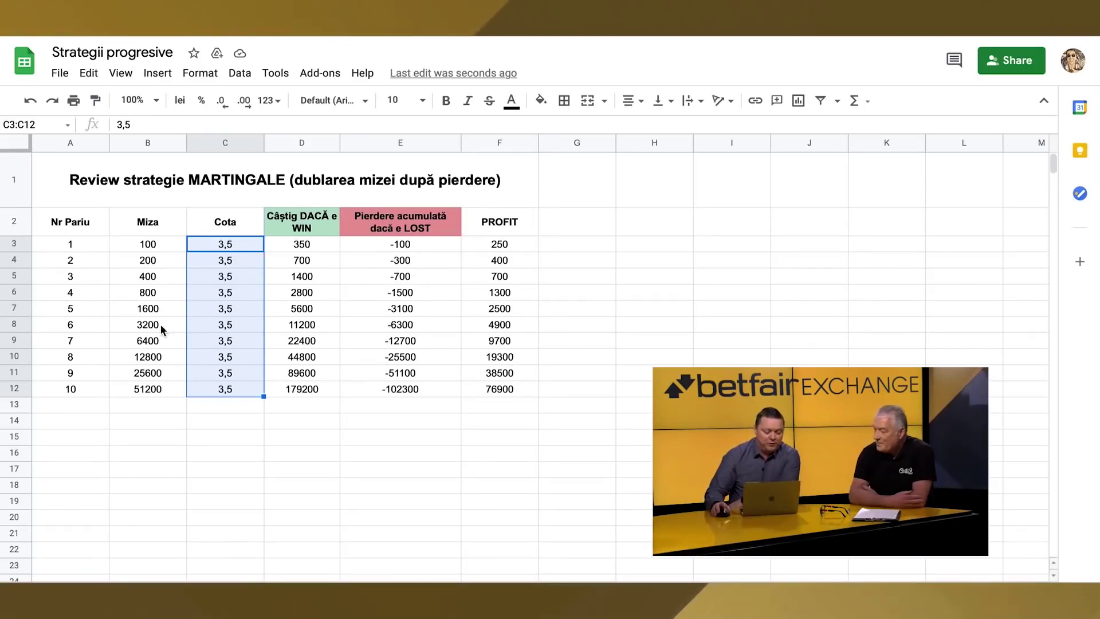
left_click(168, 339)
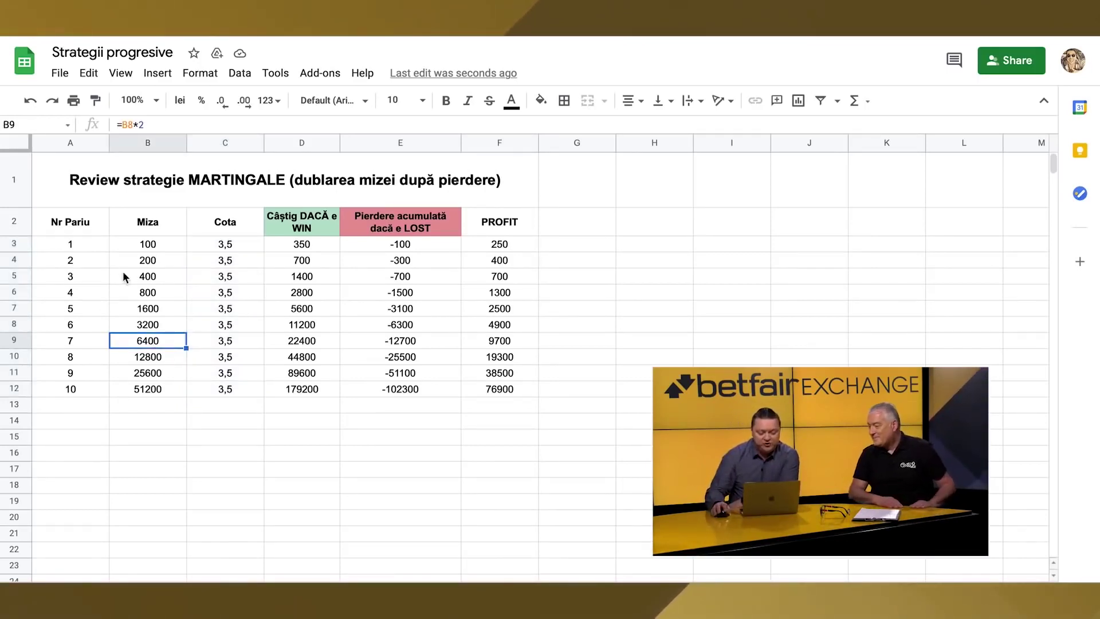